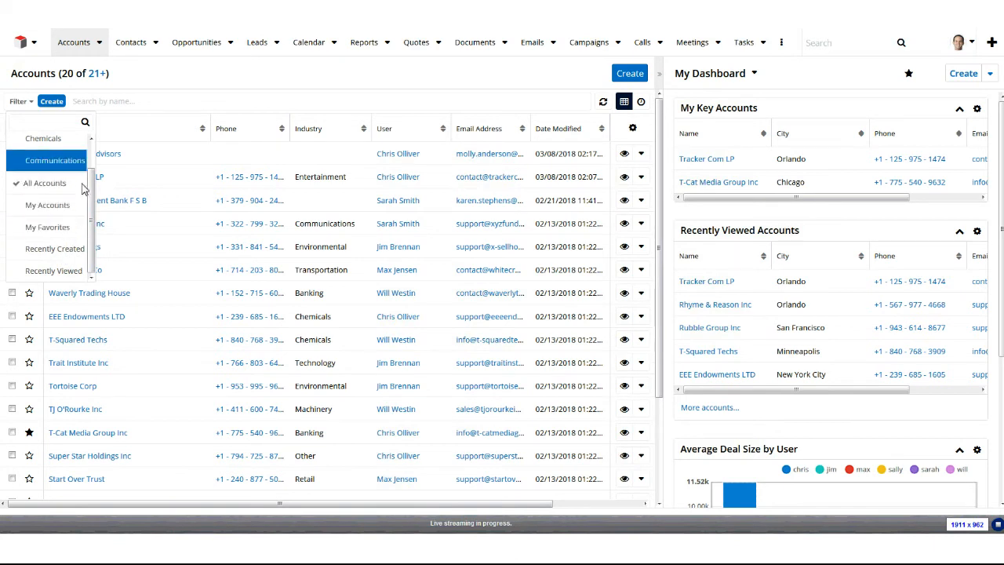
left_click_drag(89, 183, 90, 172)
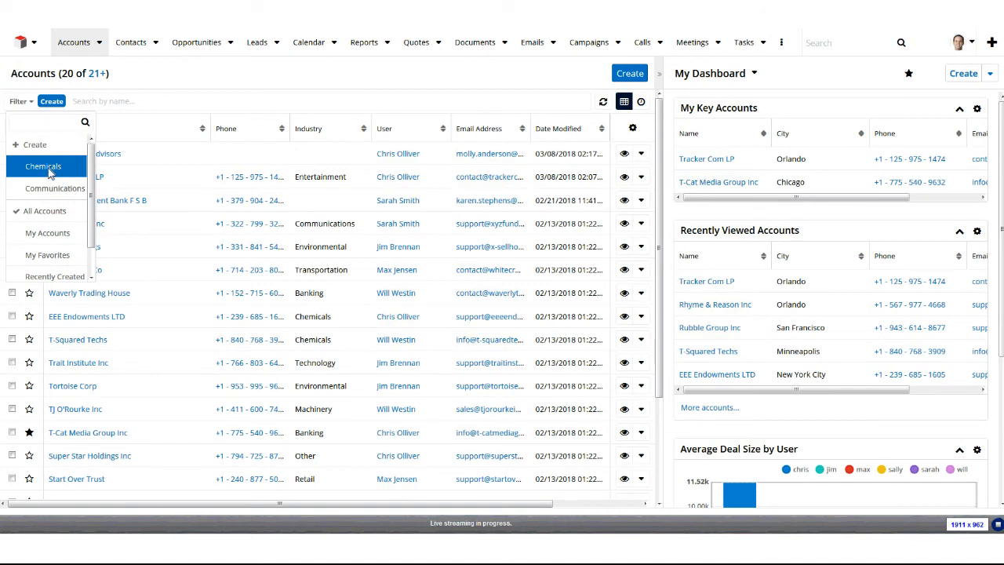
left_click(25, 107)
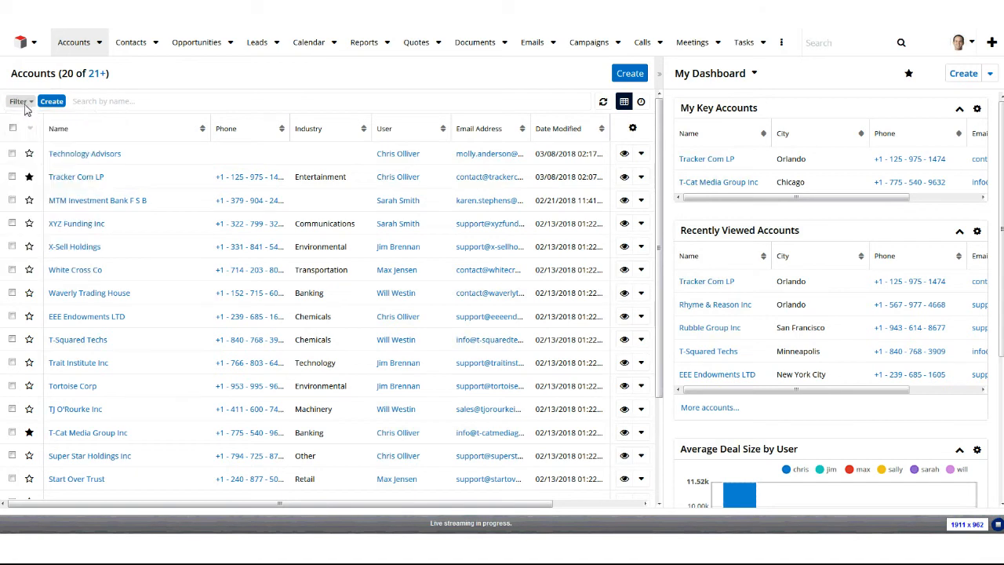
Step: Search the account list by name for "tech" and for "%adv", clearing the search after each
left_click(89, 110)
type("tech")
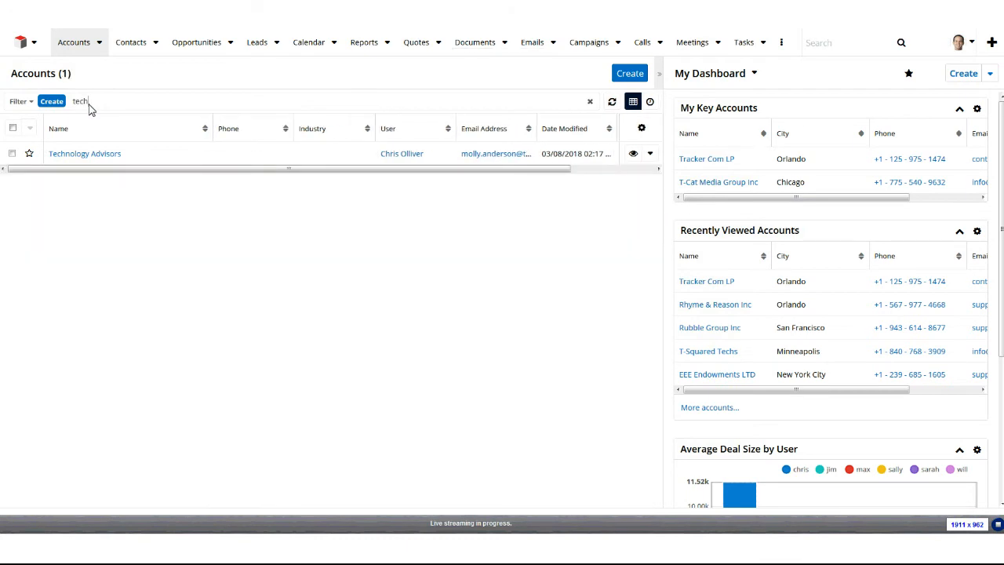
key("BackSpace")
key("BackSpace")
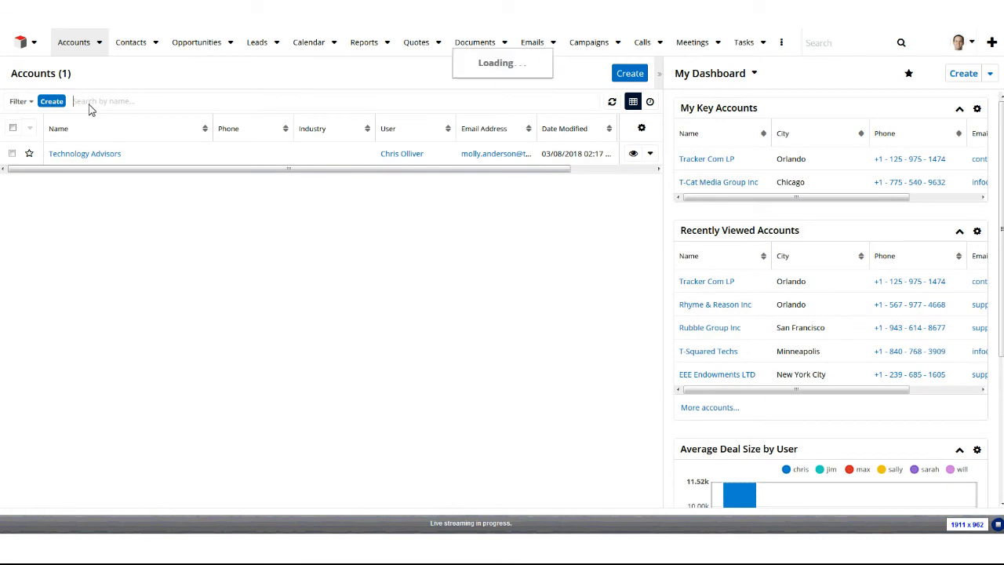
type("adv")
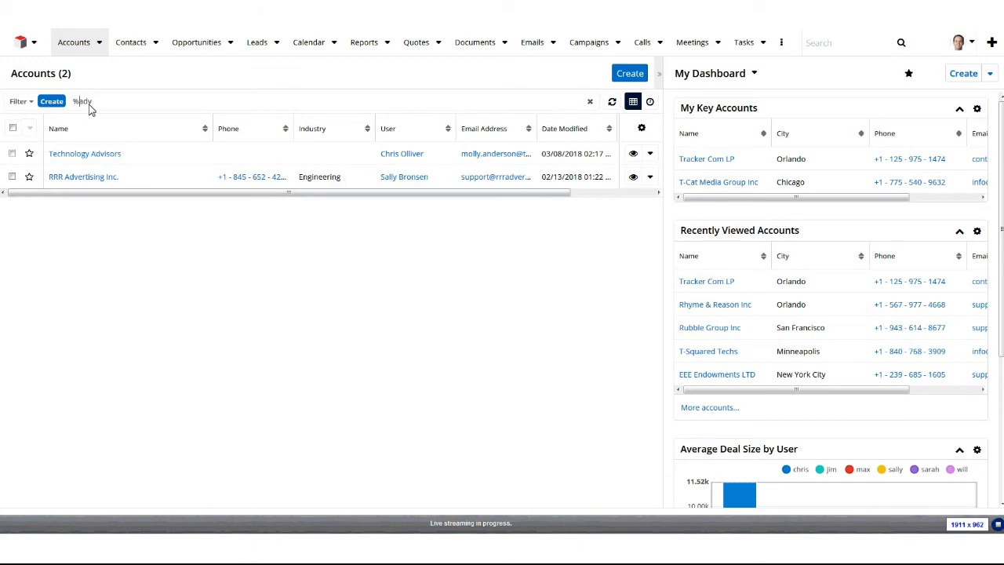
key("BackSpace")
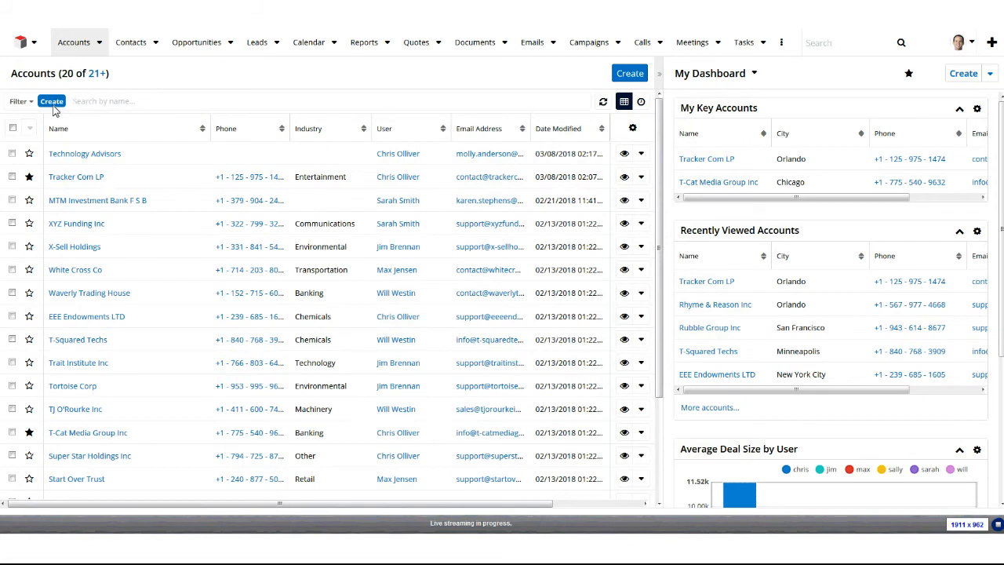
Step: Start creating a new filter for the account list
left_click(52, 102)
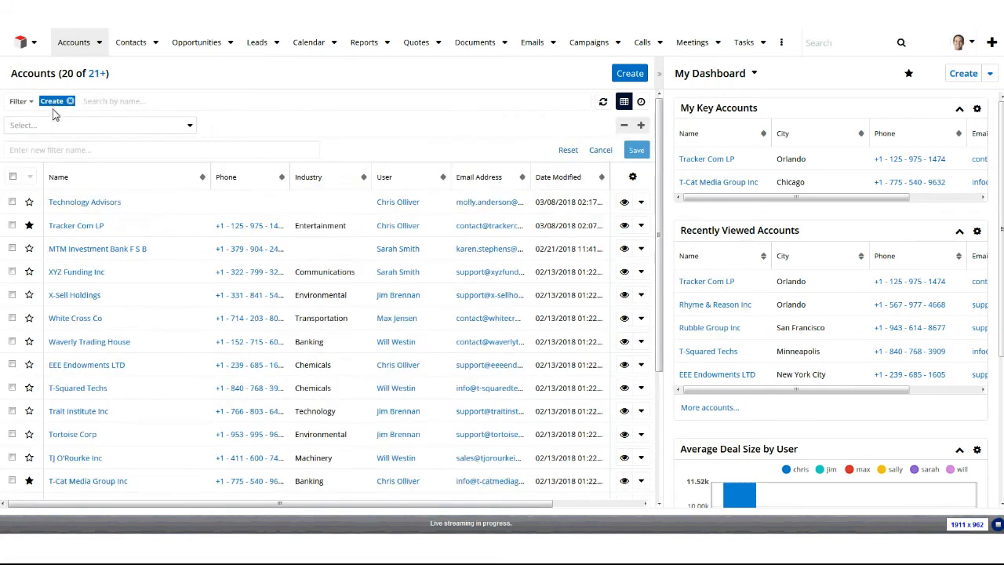
left_click(51, 127)
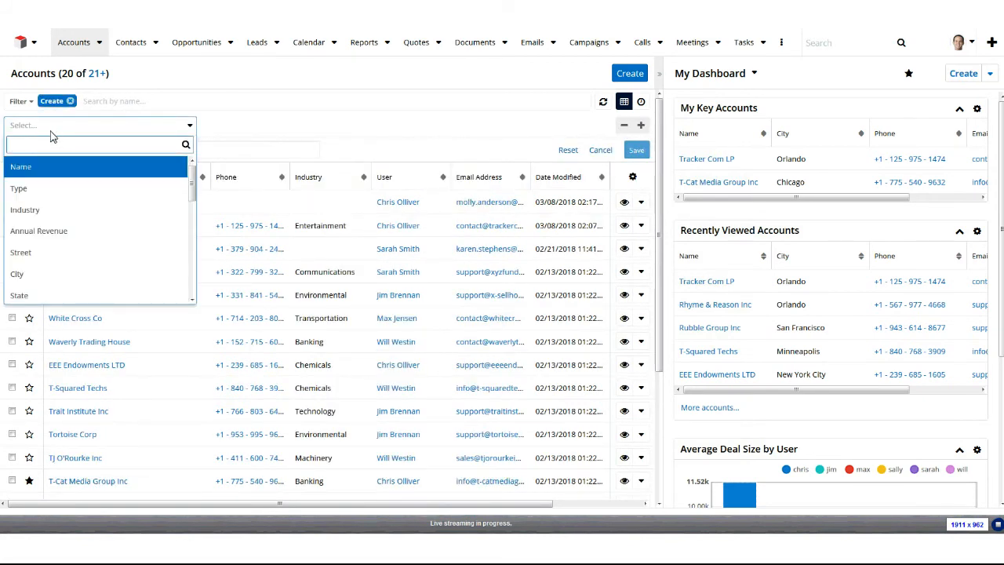
mouse_move(192, 175)
left_mouse_down()
mouse_move(194, 283)
mouse_move(193, 178)
left_mouse_up()
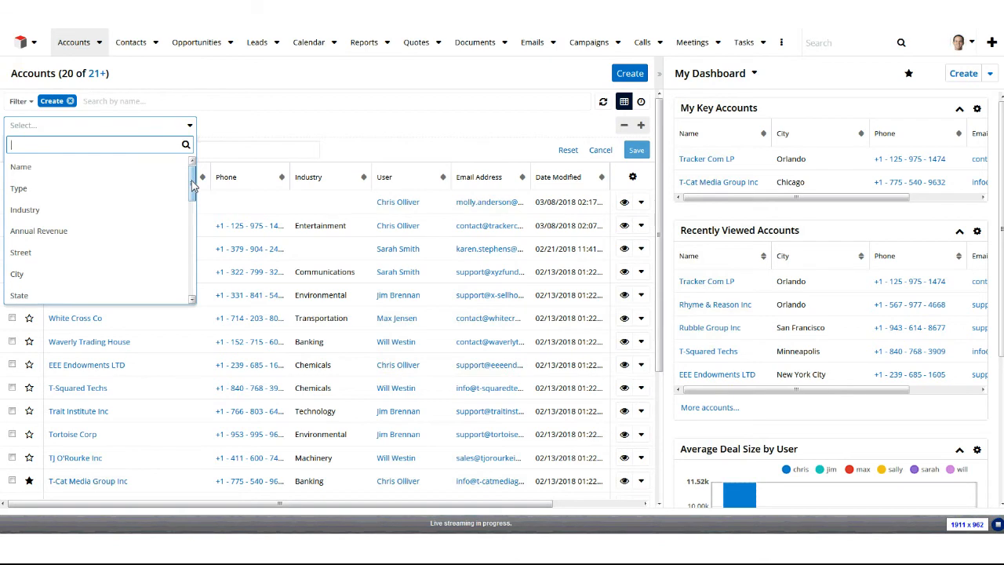
left_click(83, 170)
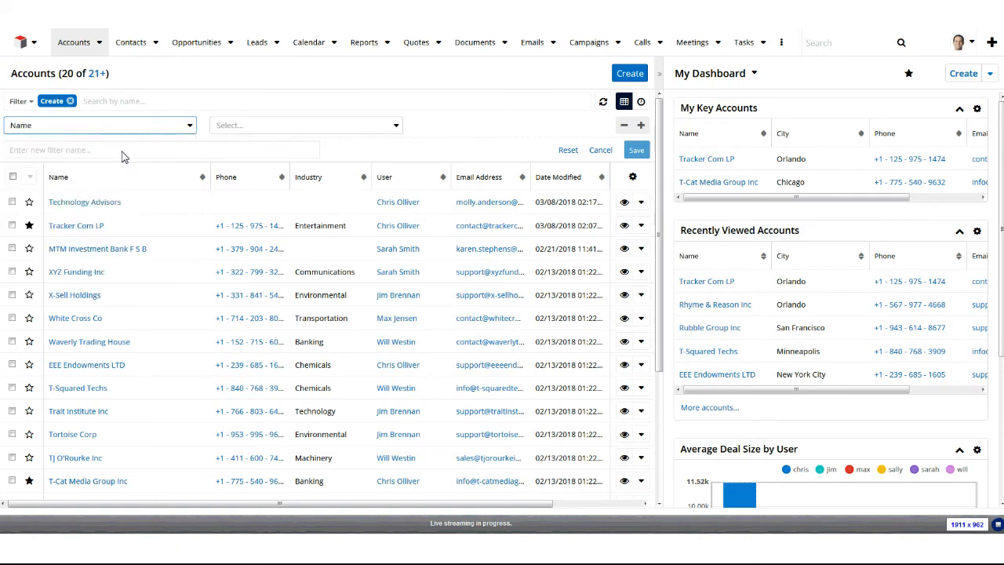
left_click(252, 130)
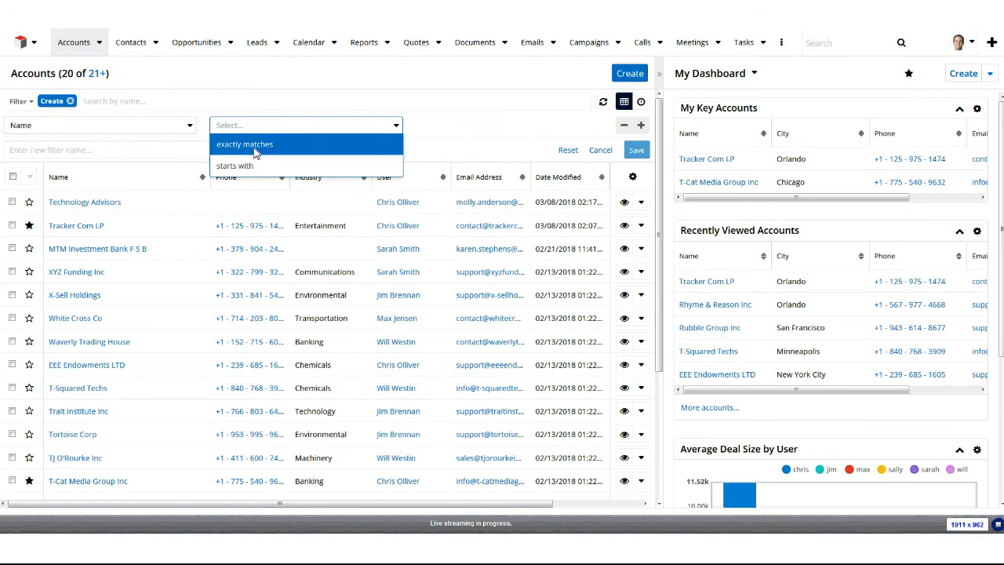
left_click(194, 138)
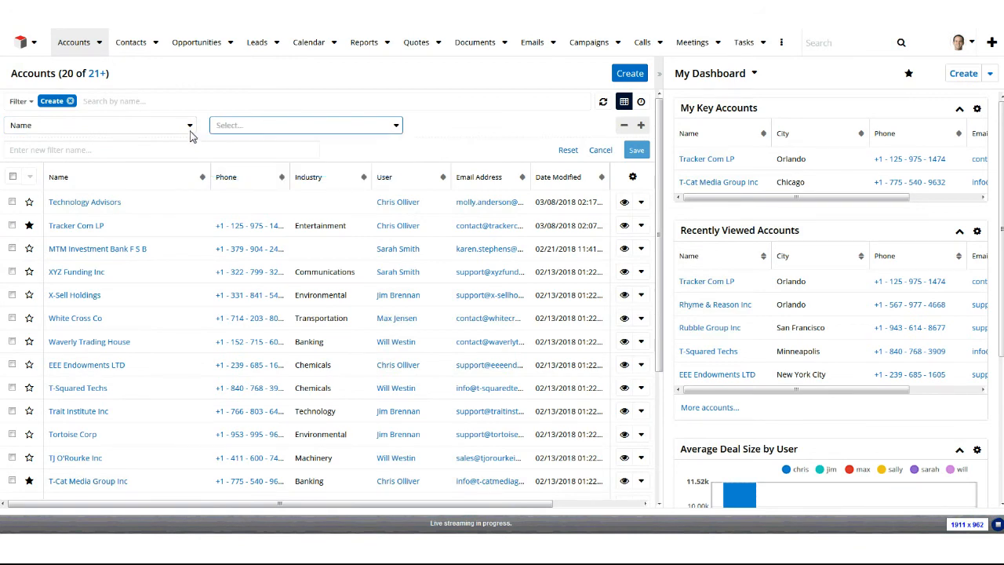
Step: Set the new filter's condition to Industry is any of Apparel, Banking and Biotechnology
left_click(189, 130)
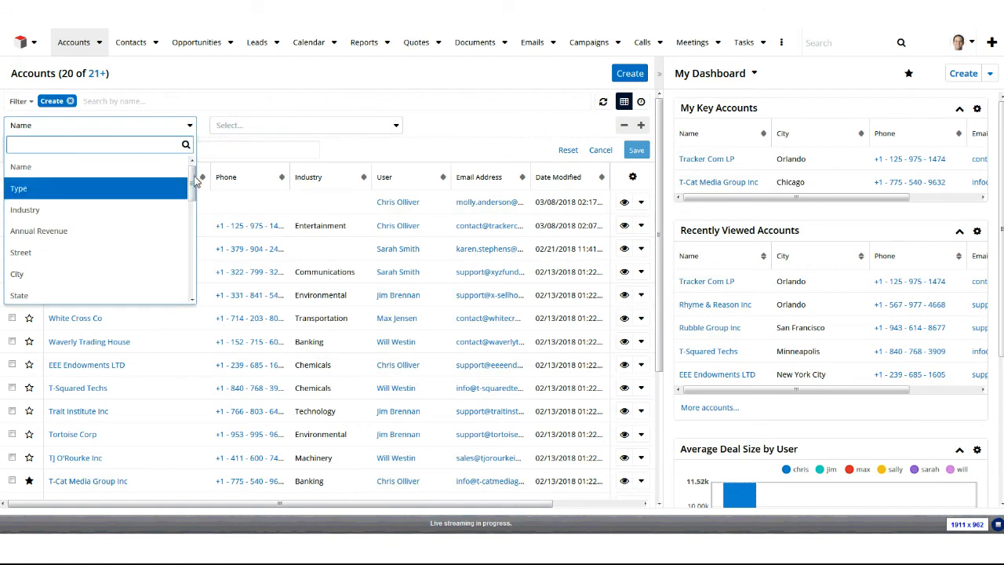
left_click(98, 210)
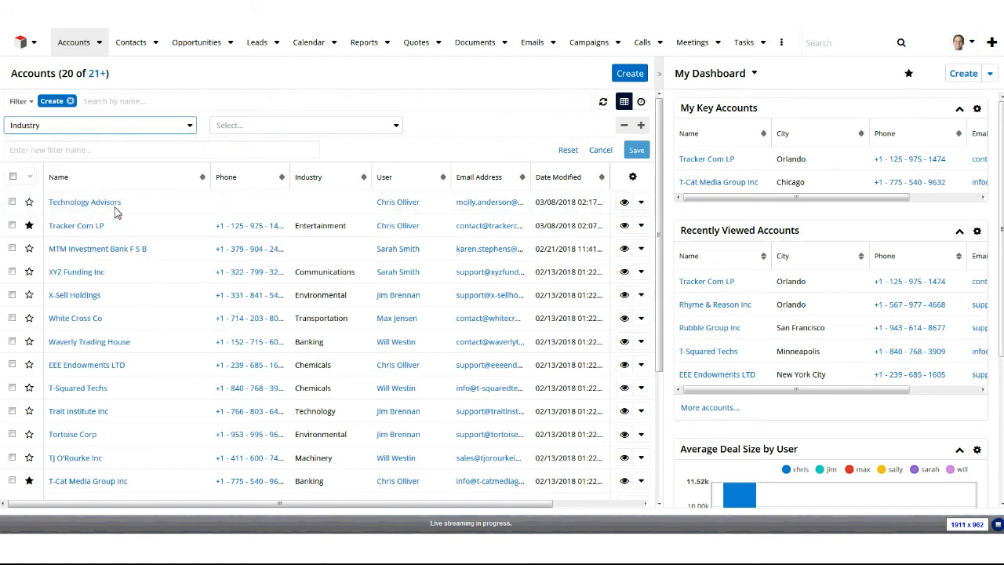
left_click(270, 132)
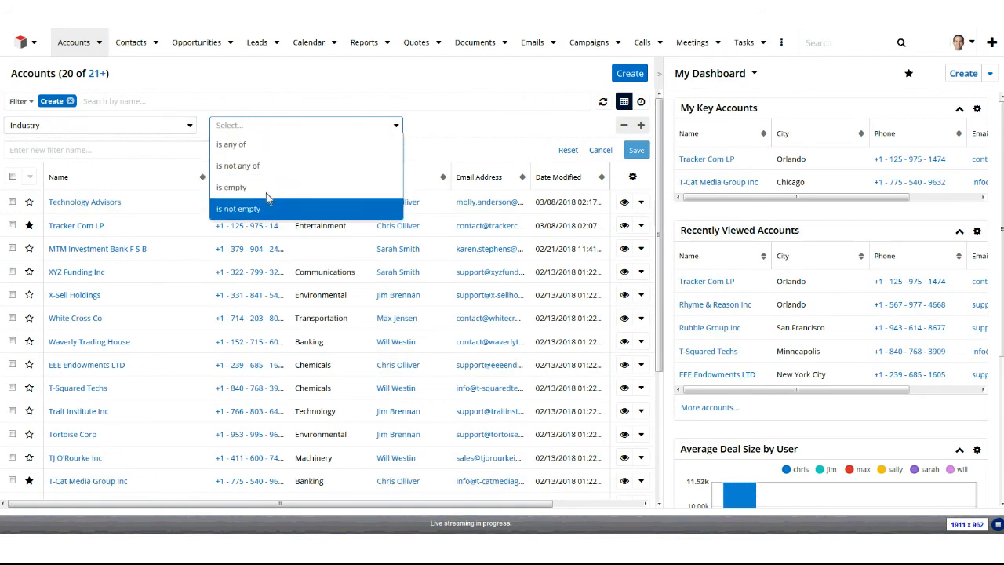
left_click(258, 147)
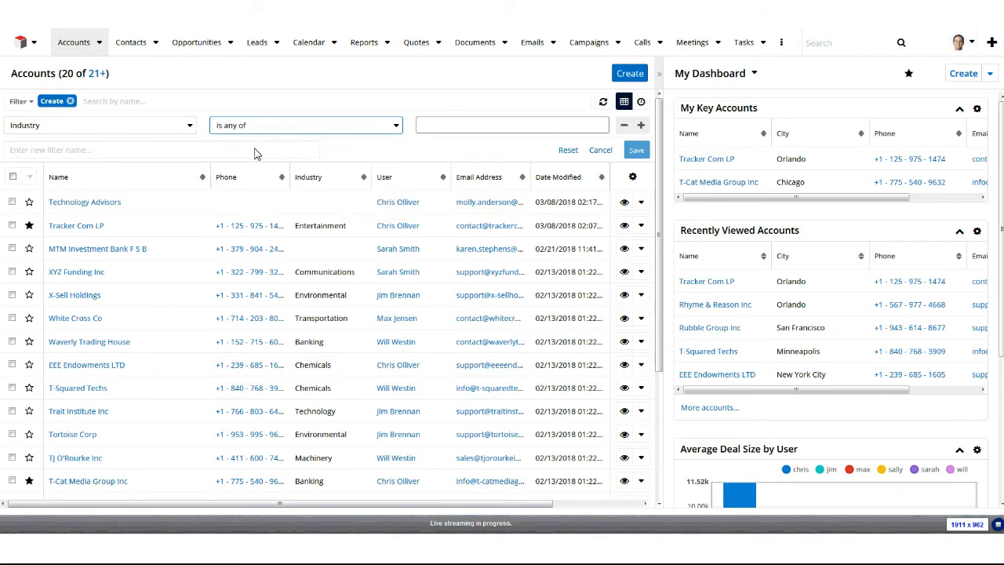
left_click(437, 130)
left_click(440, 141)
left_click(479, 130)
left_click(479, 145)
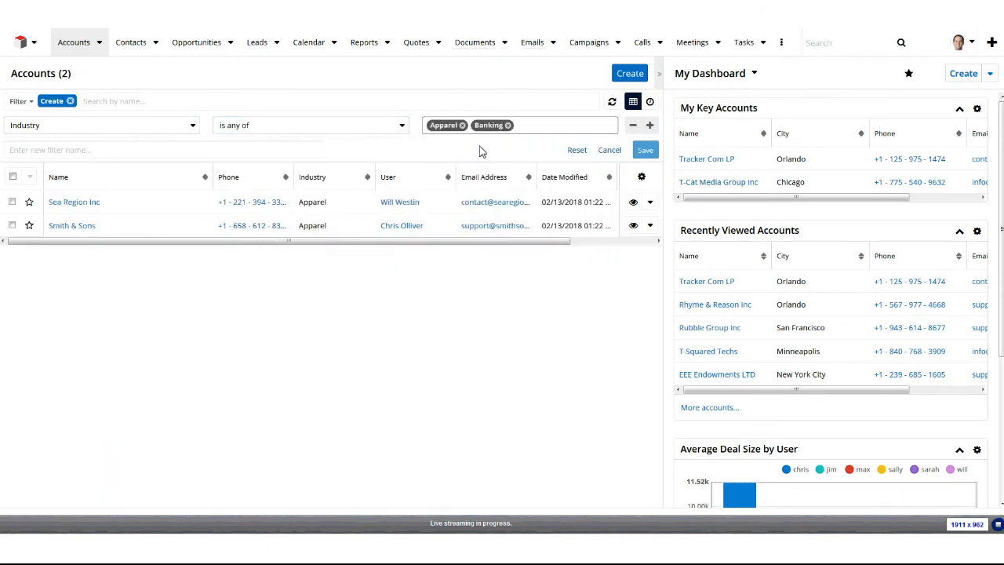
left_click(531, 135)
left_click(526, 146)
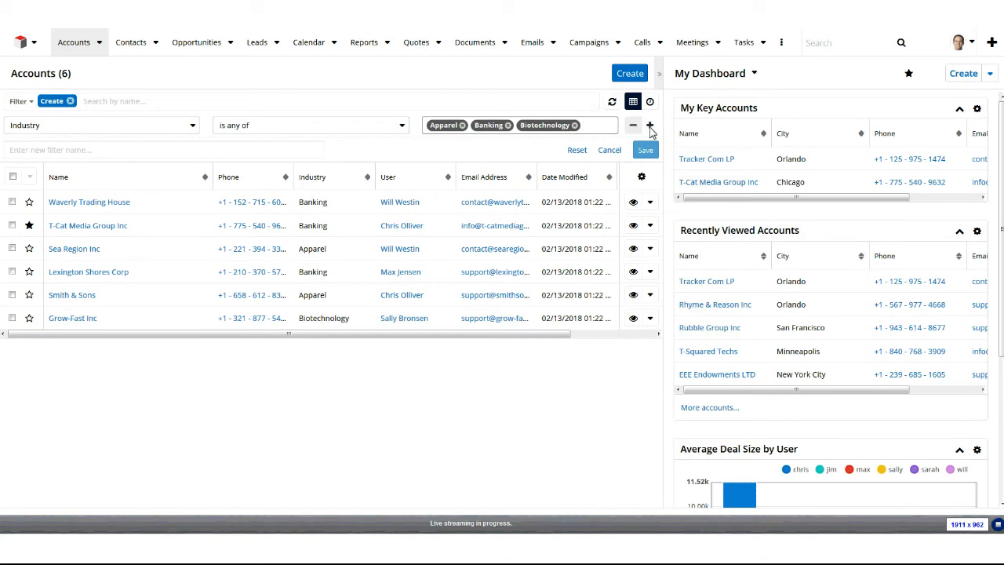
Step: Add a second filter condition on the Assigned to field with the operator "is any of"
left_click(650, 127)
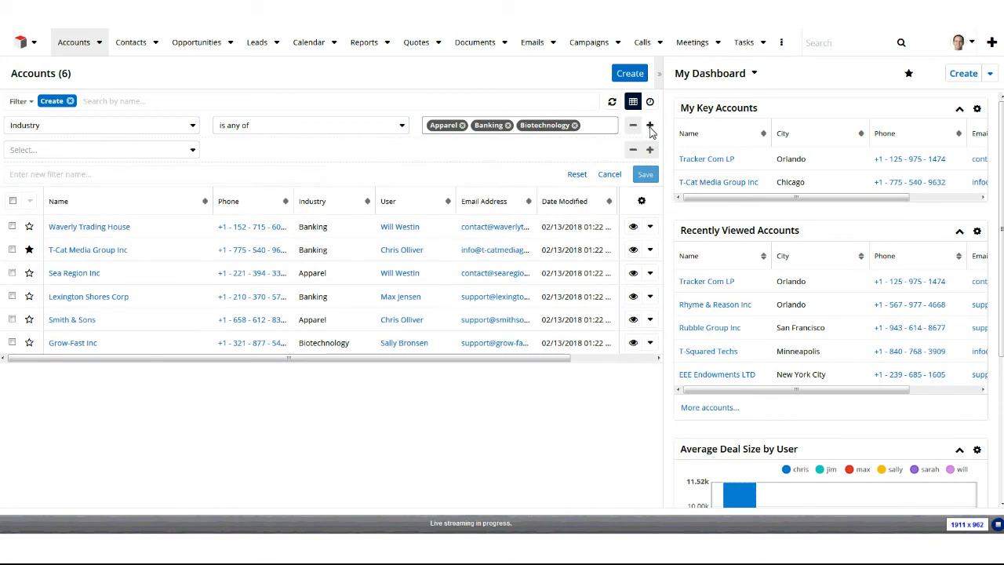
left_click(150, 153)
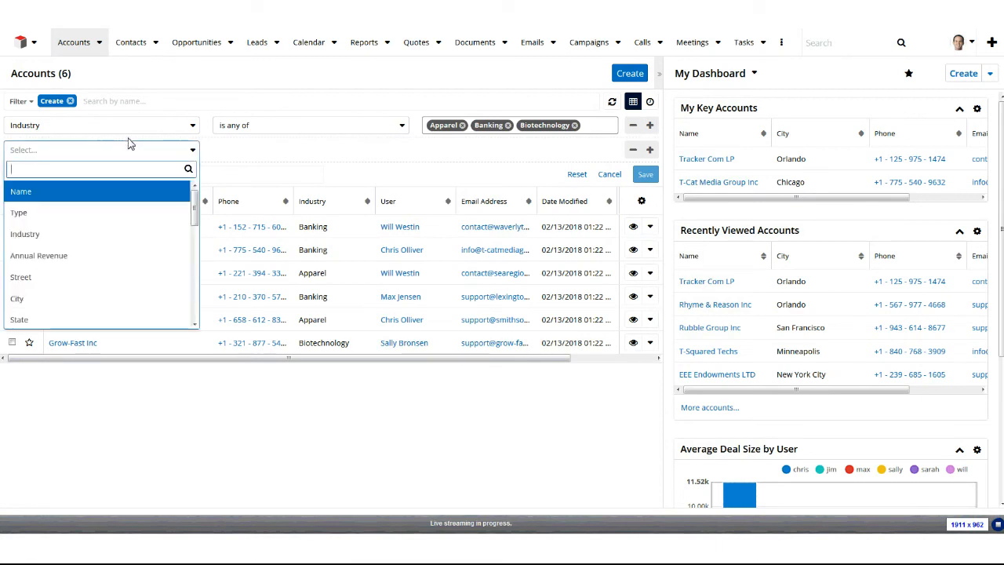
left_click_drag(193, 206, 194, 292)
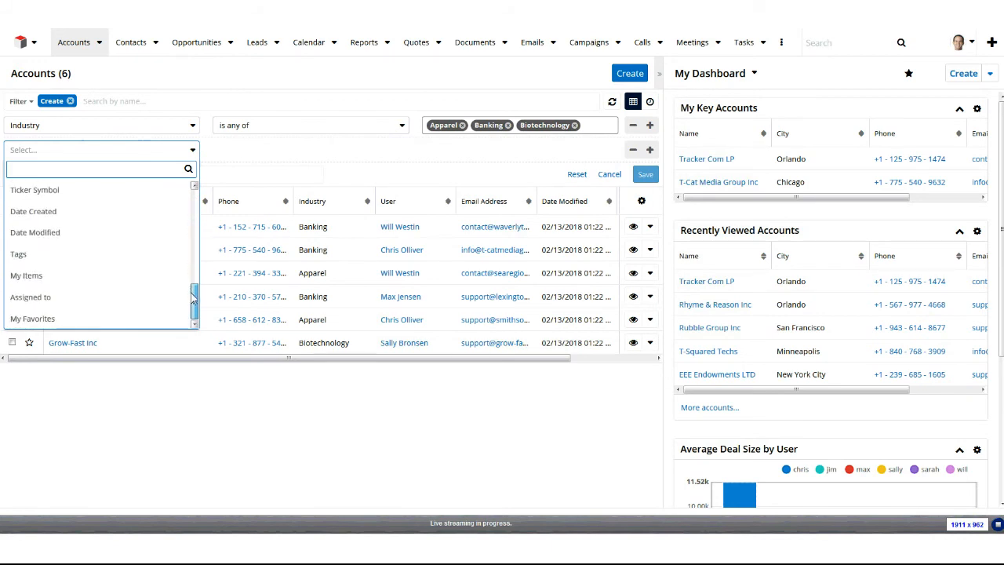
left_click(74, 298)
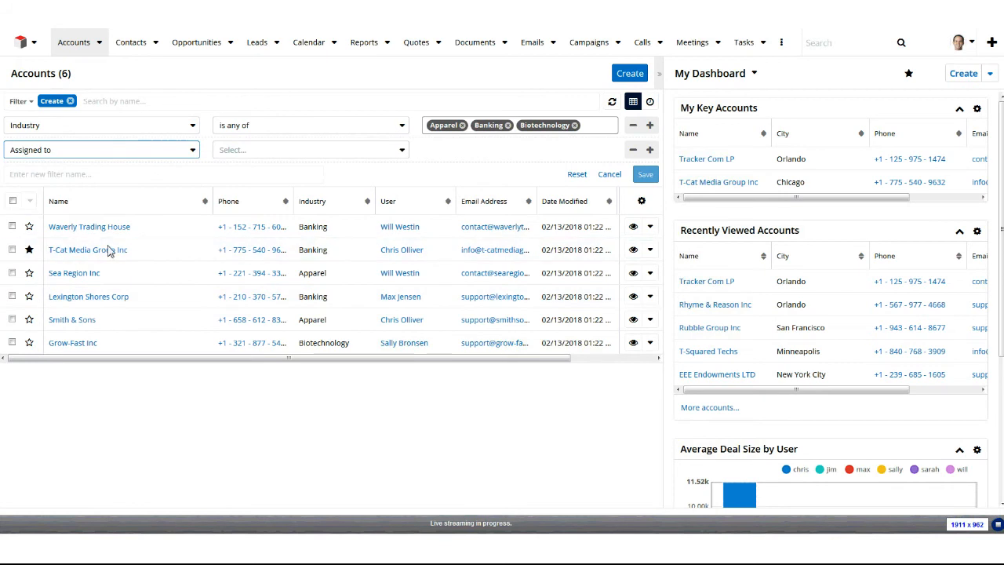
left_click(266, 153)
left_click(260, 169)
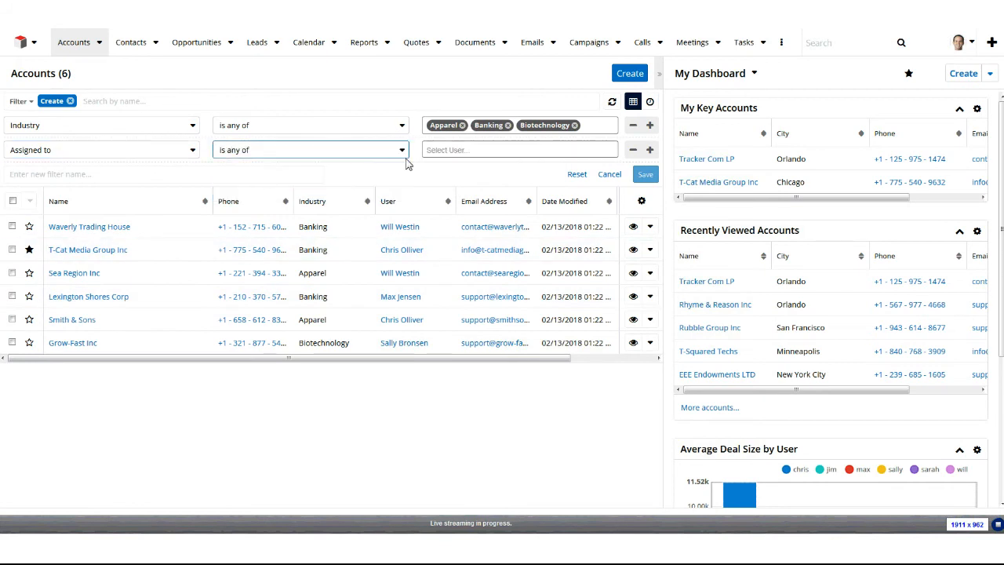
Step: Search and select the first five listed users as the values of the Assigned to condition
left_click(451, 153)
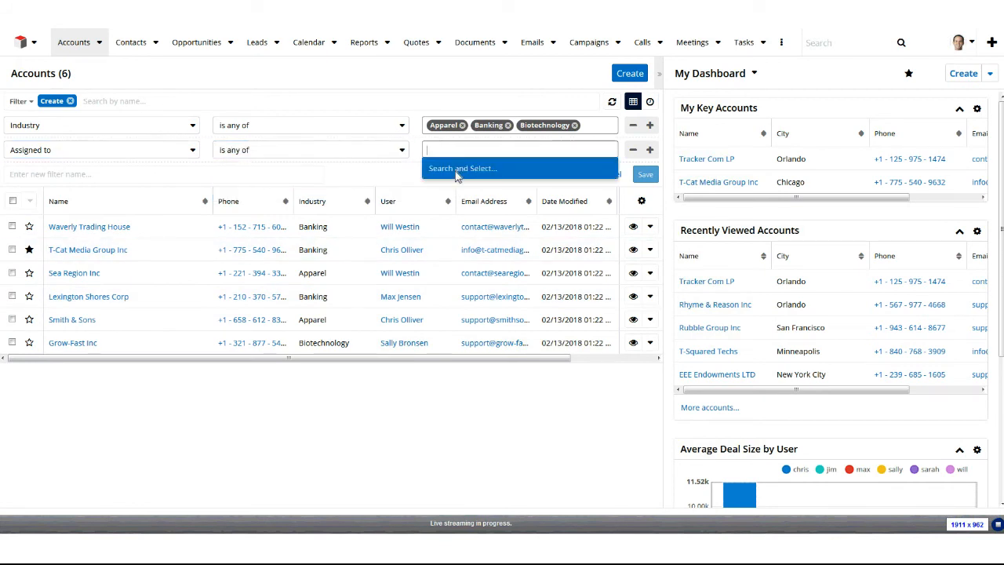
left_click(449, 167)
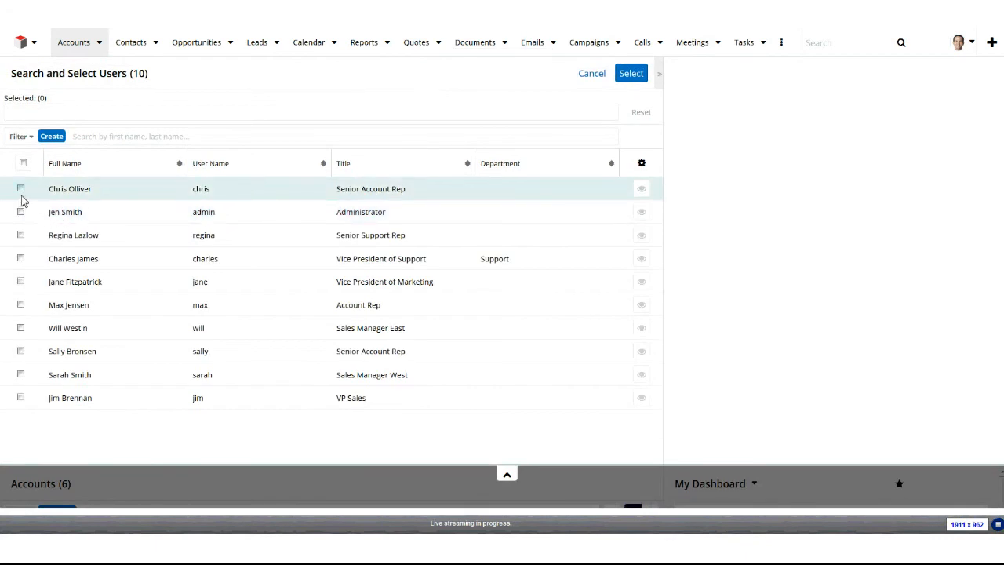
left_click(20, 191)
left_click(22, 212)
left_click(21, 235)
left_click(20, 258)
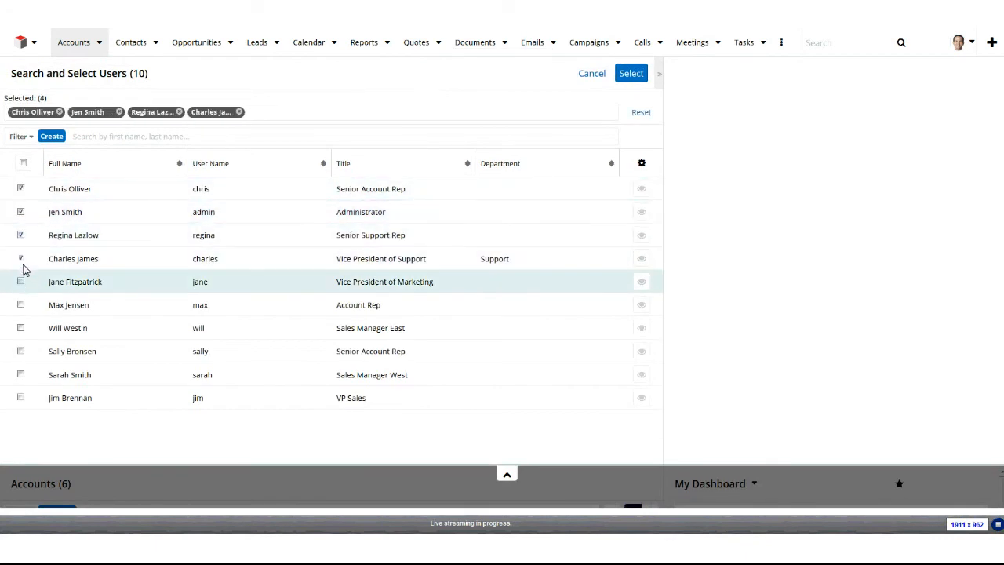
left_click(21, 282)
left_click(630, 73)
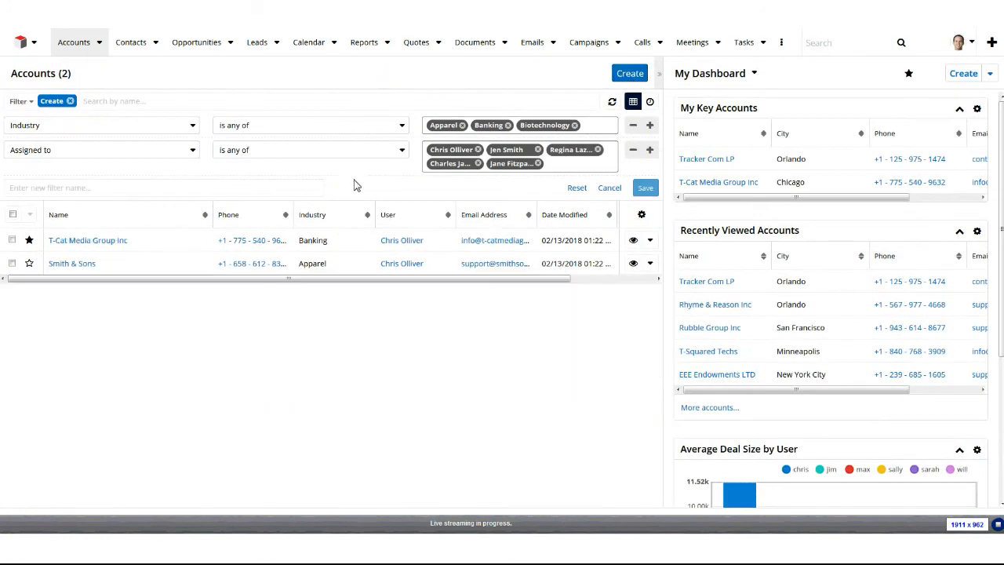
Step: Name the filter "My Team's Account Records" and save it
left_click(43, 192)
type("My Team's Account Records")
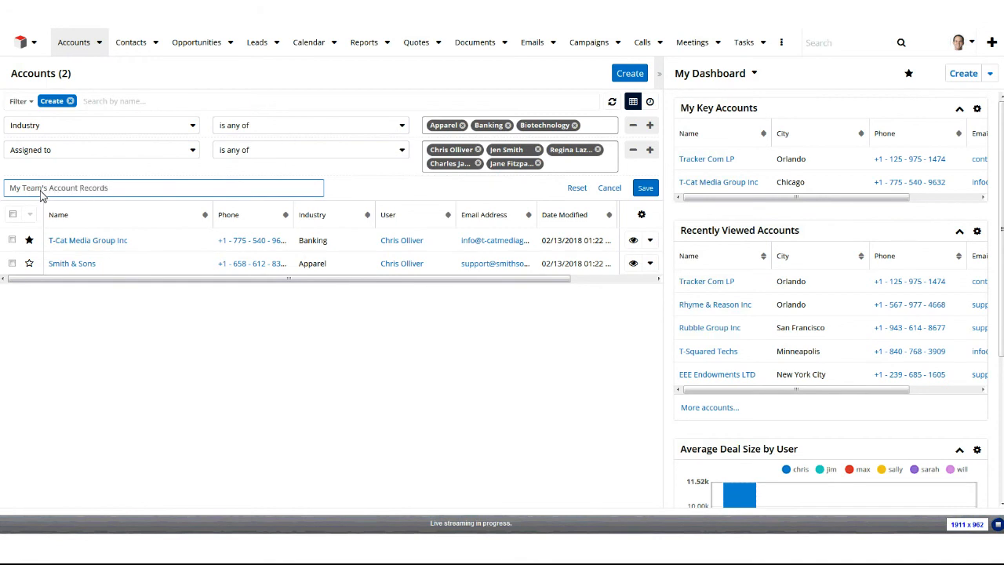
left_click(646, 189)
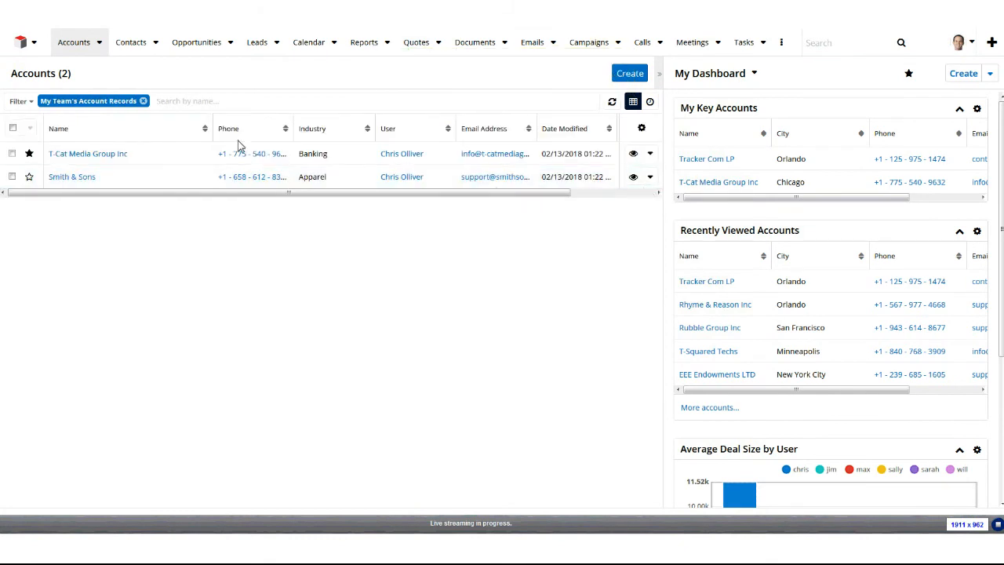
Step: Search the filtered accounts by name for "%so", then clear the search
left_click(189, 105)
type("%s")
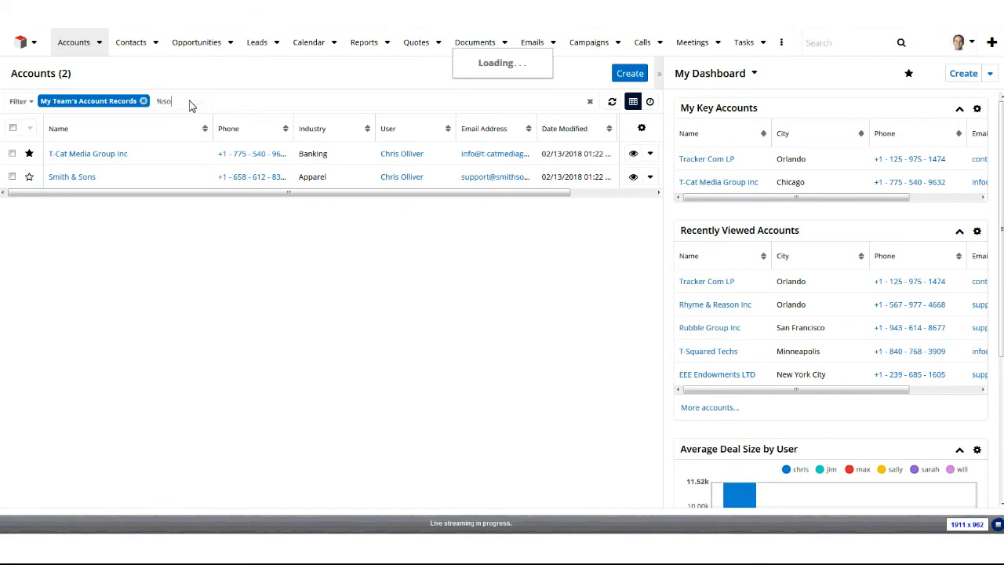
type("o")
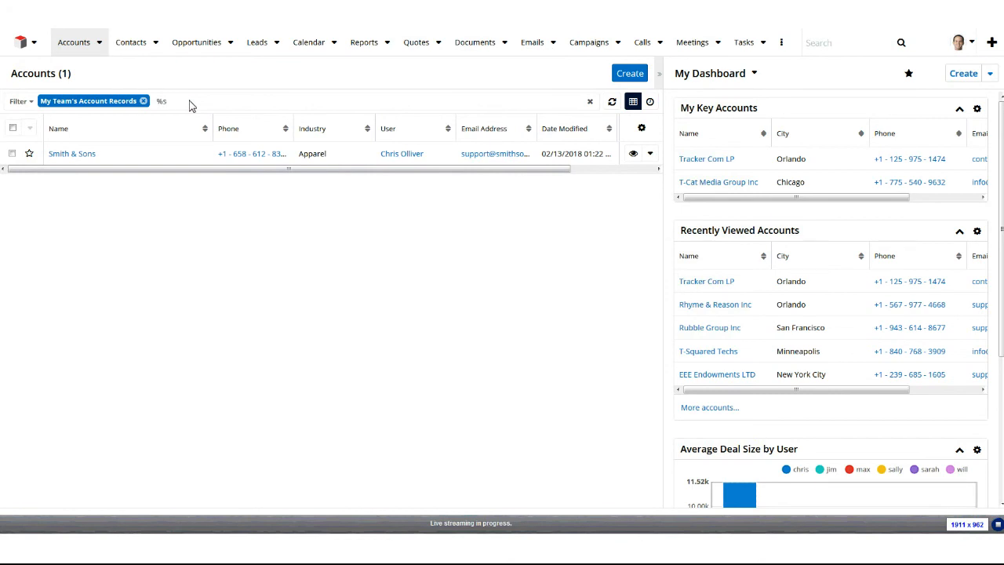
key("BackSpace")
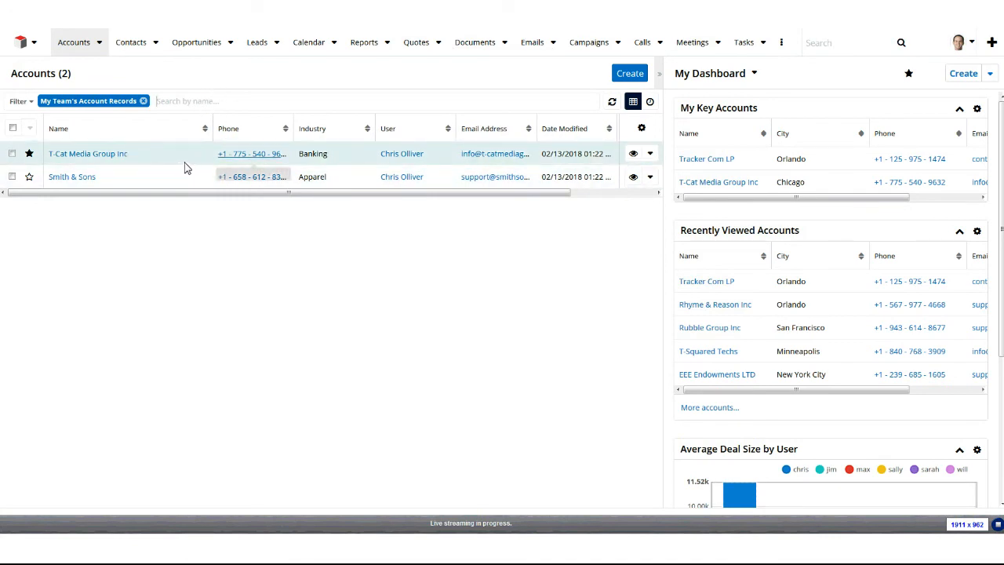
Step: Select all listed accounts and mark Smith & Sons as a favorite
left_click(13, 128)
left_click(29, 205)
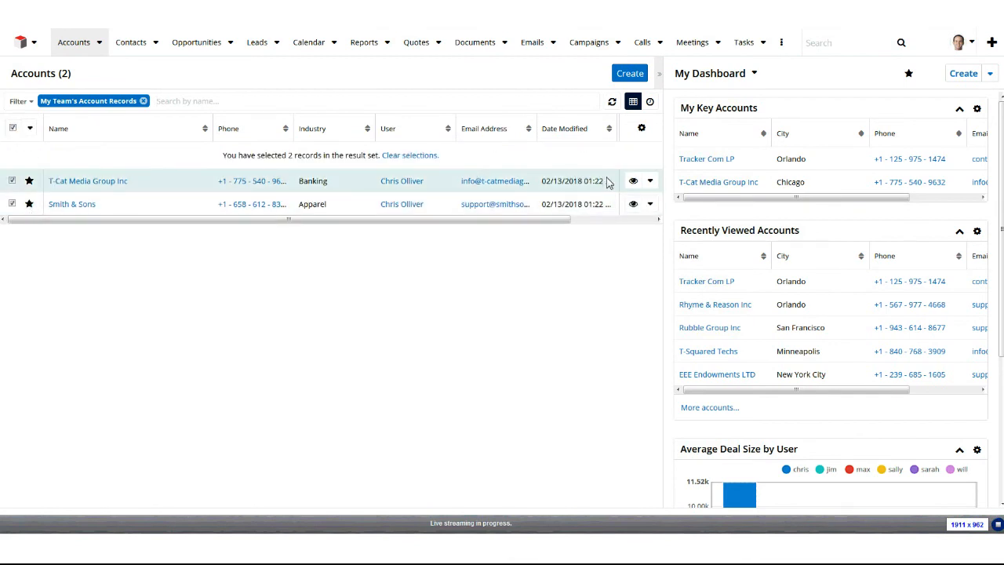
Step: Preview the T-Cat Media Group Inc record and show the actions available for it
left_click(632, 182)
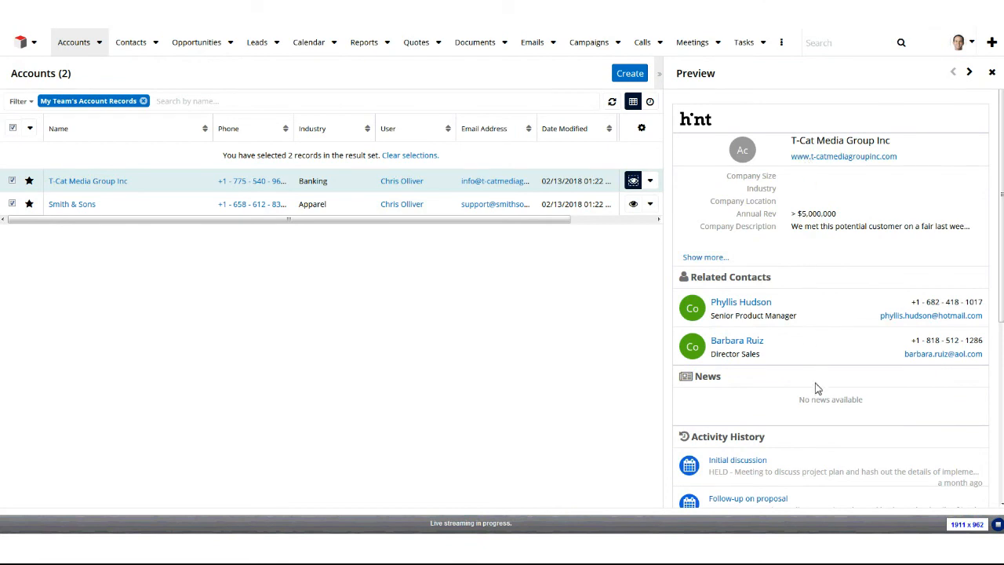
left_click(650, 182)
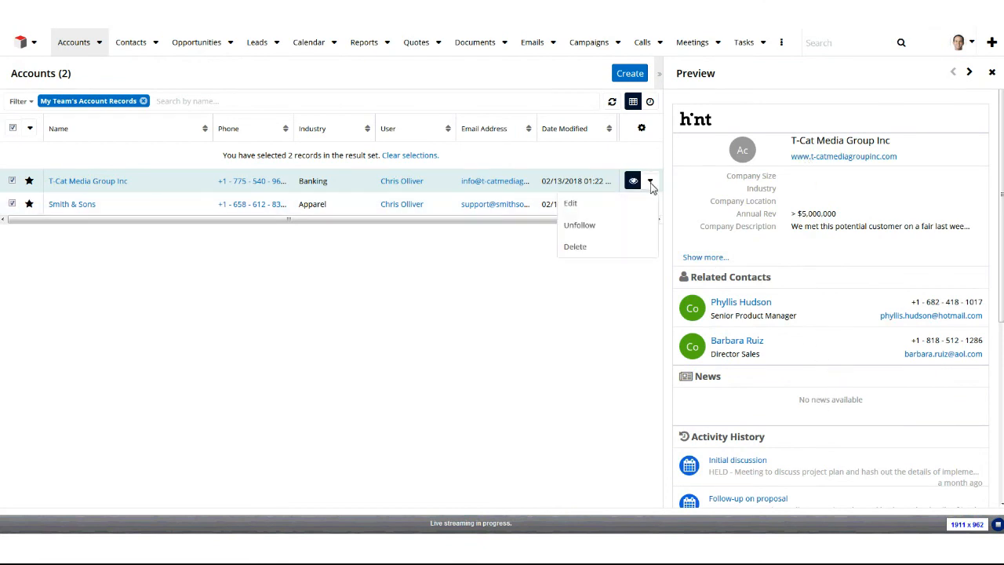
Step: Edit the T-Cat account in the list so its name reads "T-Cat Media Group, Inc." and save the record
left_click(634, 212)
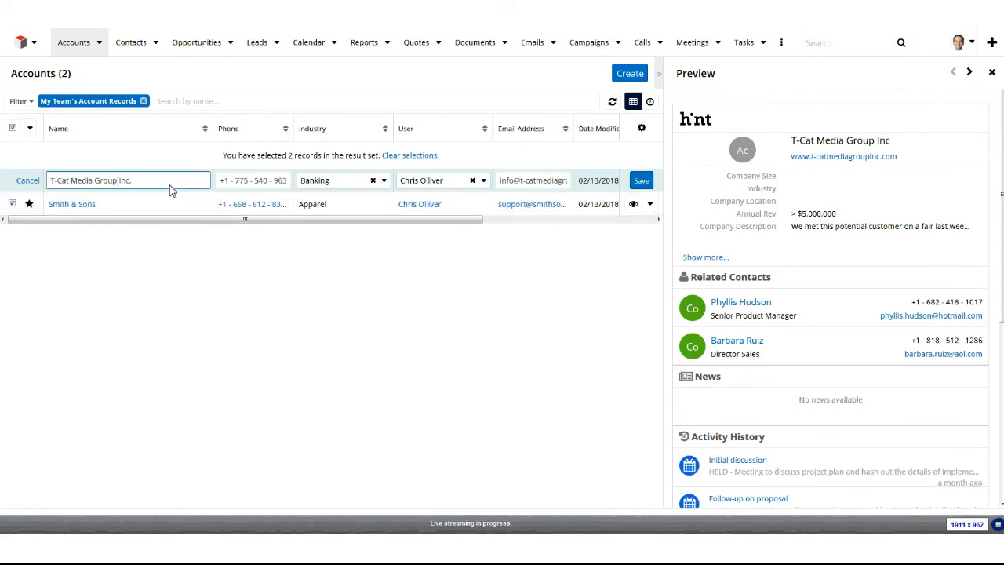
type(",")
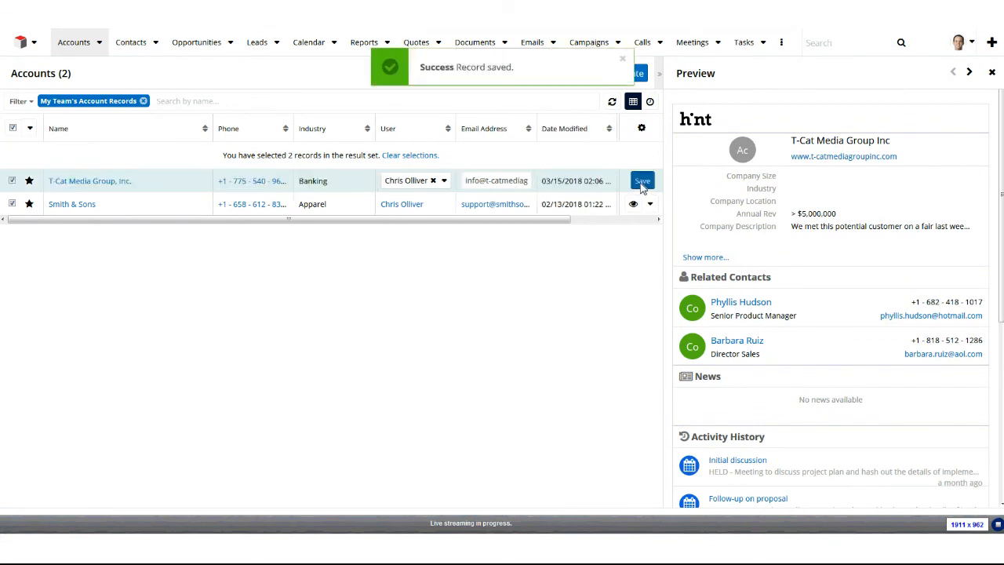
Step: Export the selected accounts and open the resulting Accounts.csv file in Microsoft Excel
left_click(30, 129)
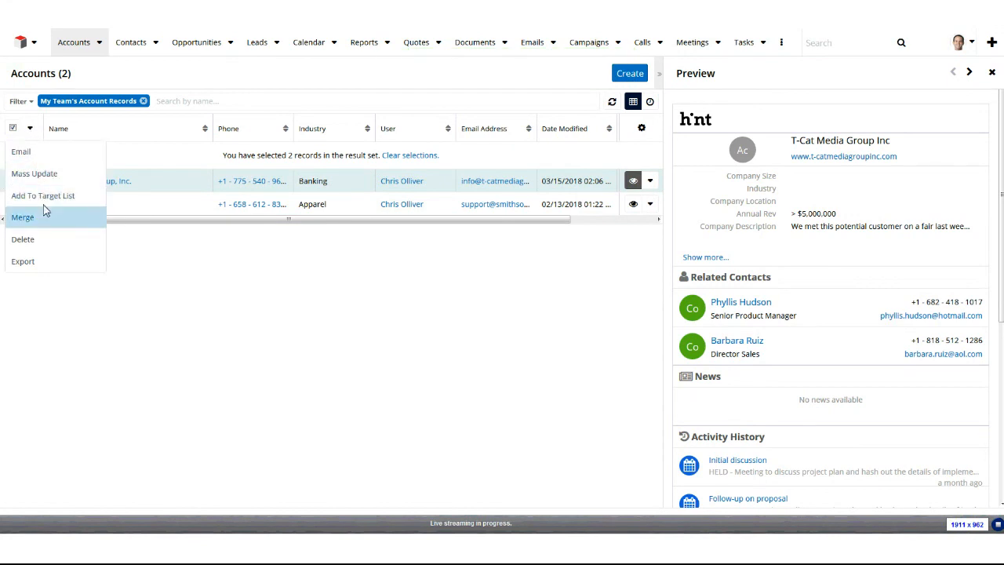
left_click(43, 266)
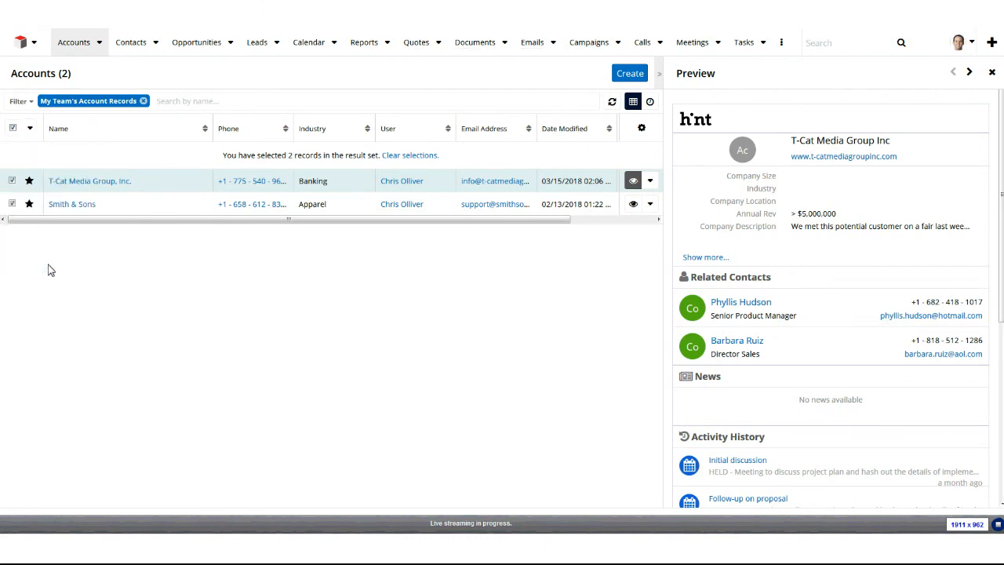
left_click(195, 147)
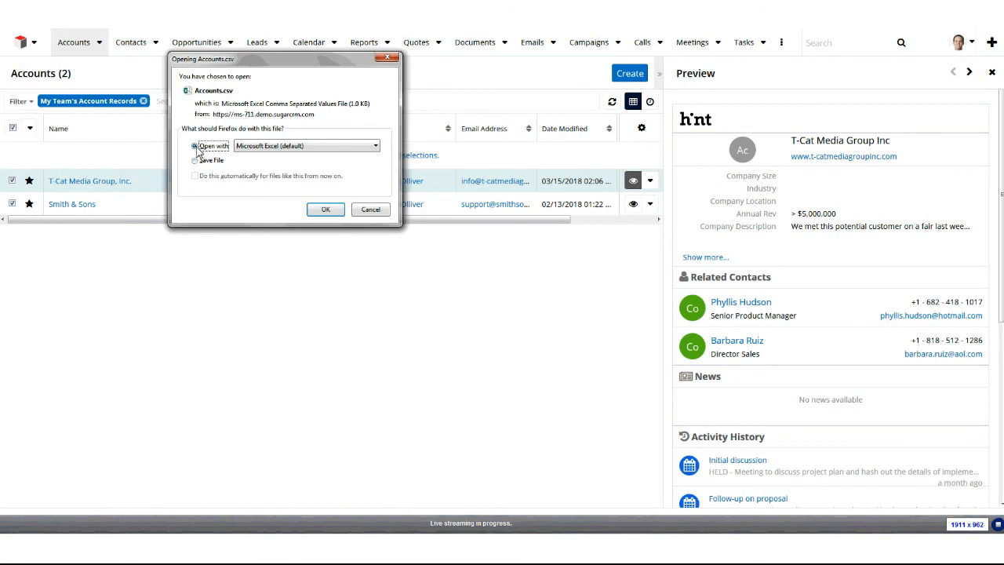
left_click(325, 211)
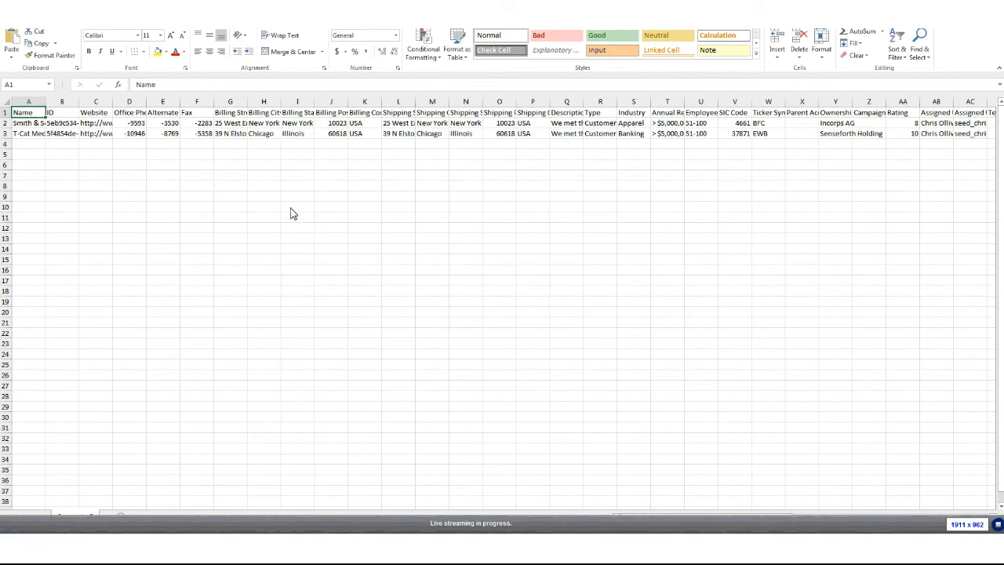
Step: Examine the exported account rows across all columns through the email fields, and return to the first column
left_click(31, 126)
left_click_drag(32, 127, 51, 137)
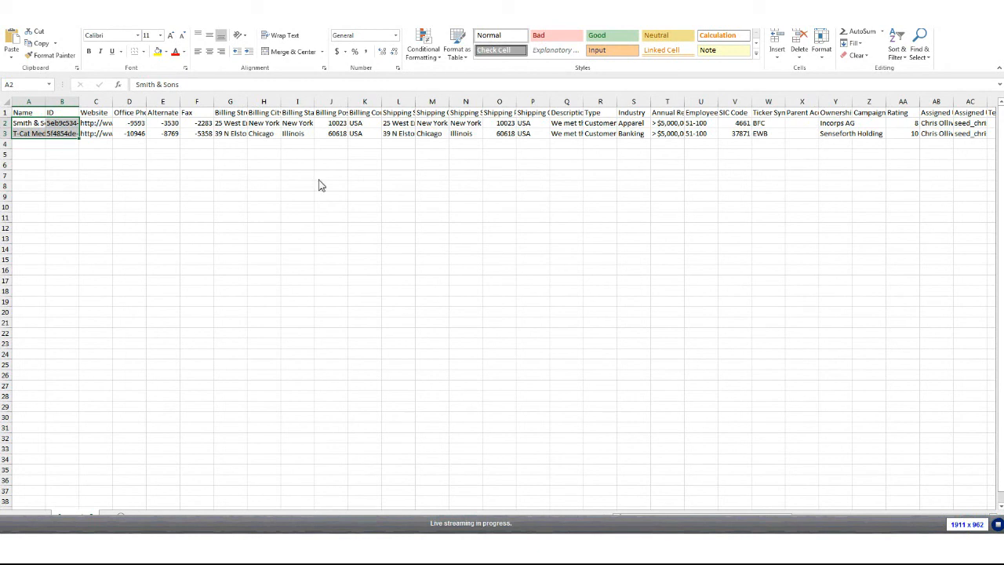
left_click(244, 125)
key("Right")
key("Right")
key("Right")
key("Right")
key("Right")
key("Right")
key("Right")
key("Right")
key("Right")
key("Right")
key("Right")
key("Right")
key("Right")
key("Right")
key("Right")
key("Right")
key("Right")
key("Right")
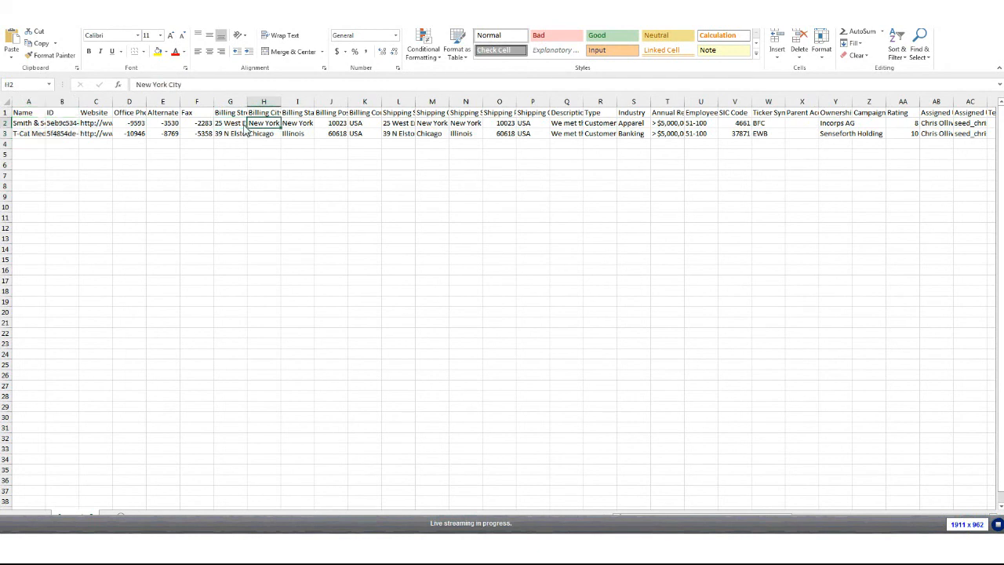
key("Right")
key("Right")
key("Right")
key("Right")
key("Right")
key("Right")
key("Right")
key("Right")
key("Right")
key("Right")
key("Right")
key("Right")
key("Right")
key("Right")
key("Right")
key("Right")
key("Right")
key("Right")
key("Right")
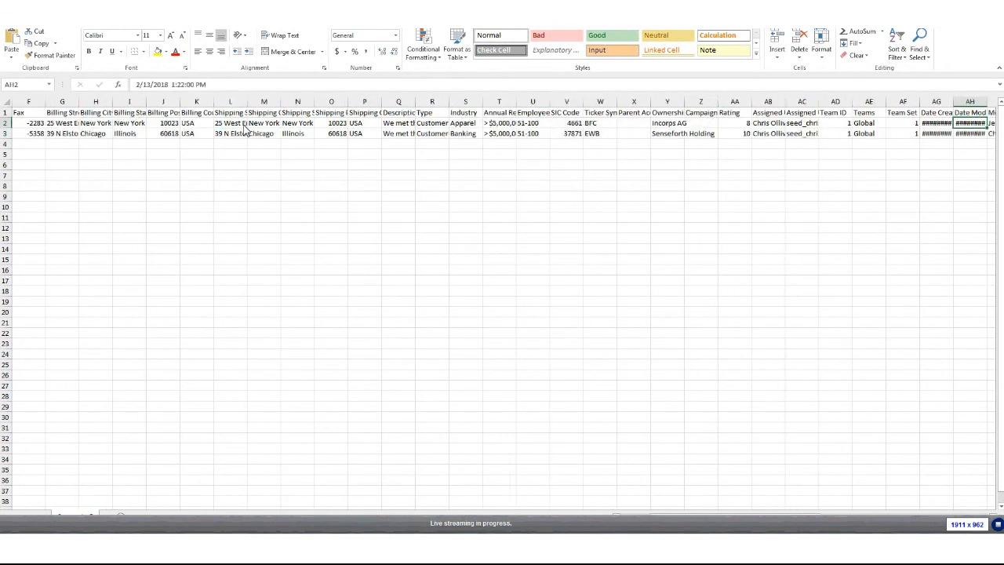
key("Right")
key("Right")
key("Right")
key("Right")
key("Right")
key("Right")
key("Right")
key("Right")
key("Right")
key("Right")
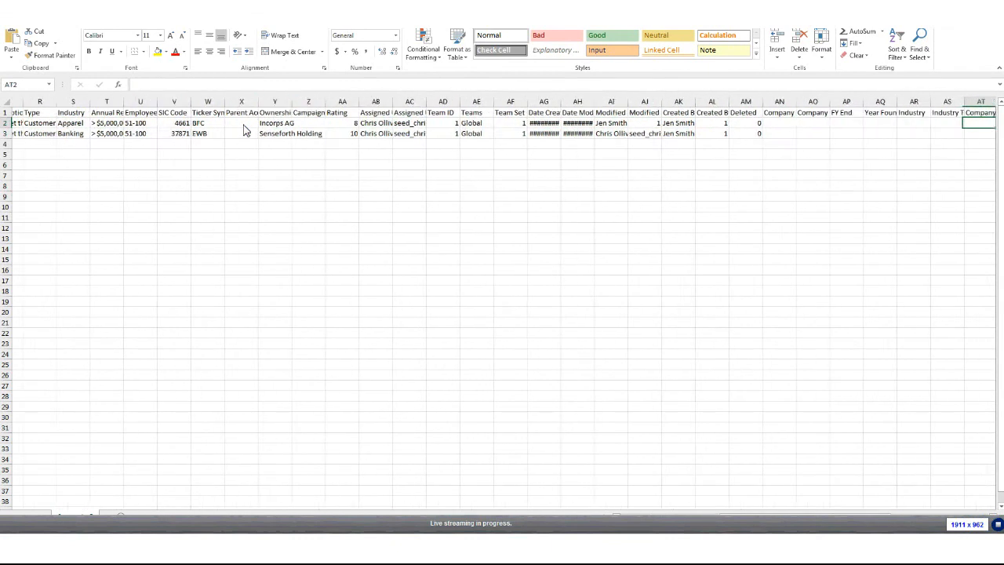
key("Right")
key("Right")
key("Right")
key("Right")
key("Right")
key("Right")
key("Right")
key("Right")
key("Right")
key("Right")
key("Right")
key("Right")
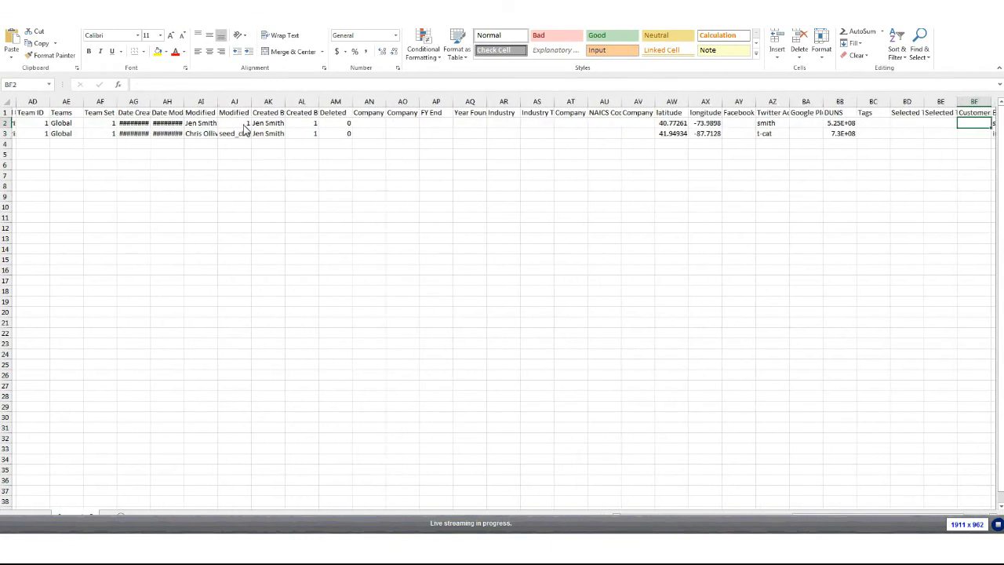
key("Left")
key("Left")
key("Left")
key("Left")
key("Left")
key("Left")
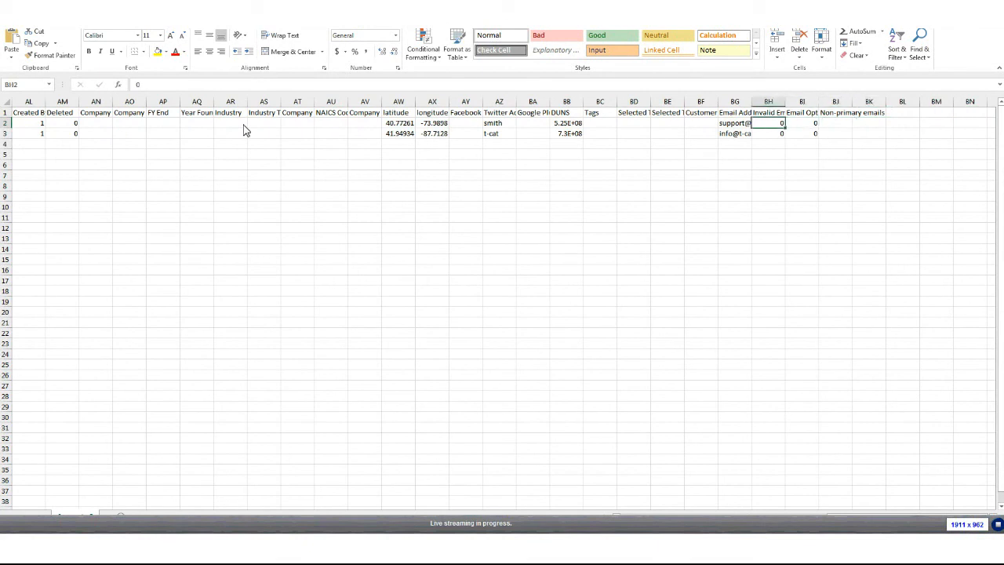
key("Home")
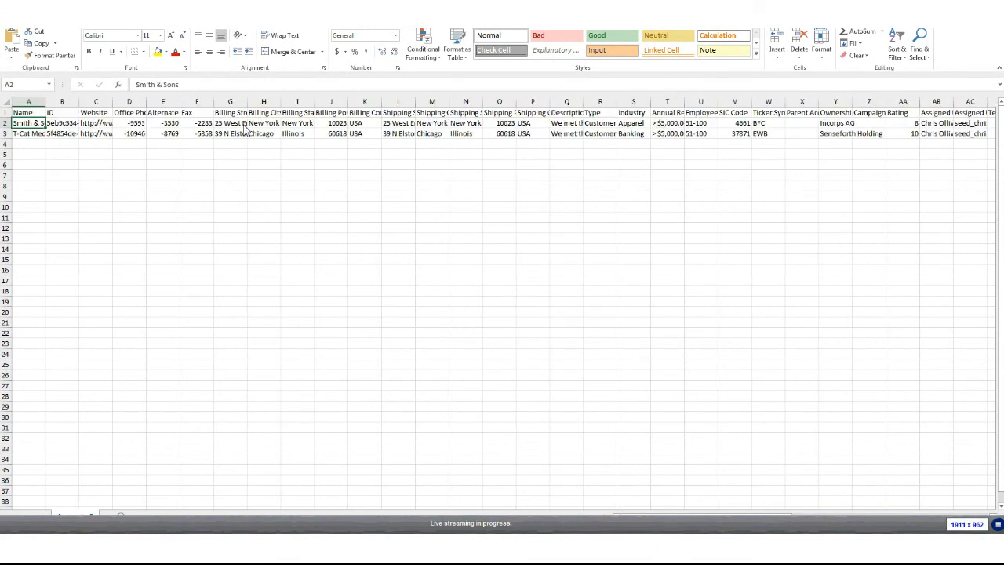
Step: Close the exported CSV and the blank workbook without saving, and return to the SugarCRM accounts list
key("alt+F4")
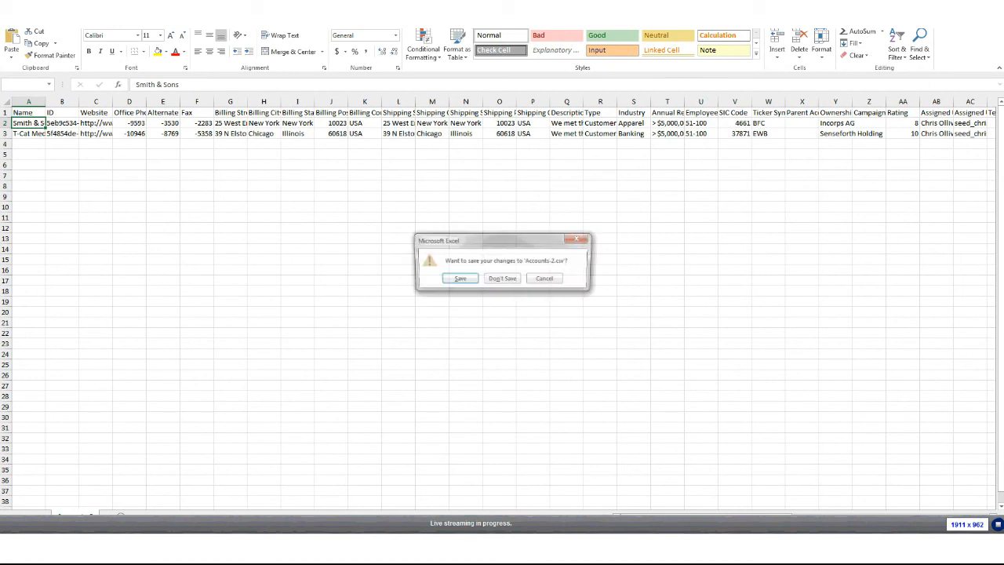
left_click(502, 280)
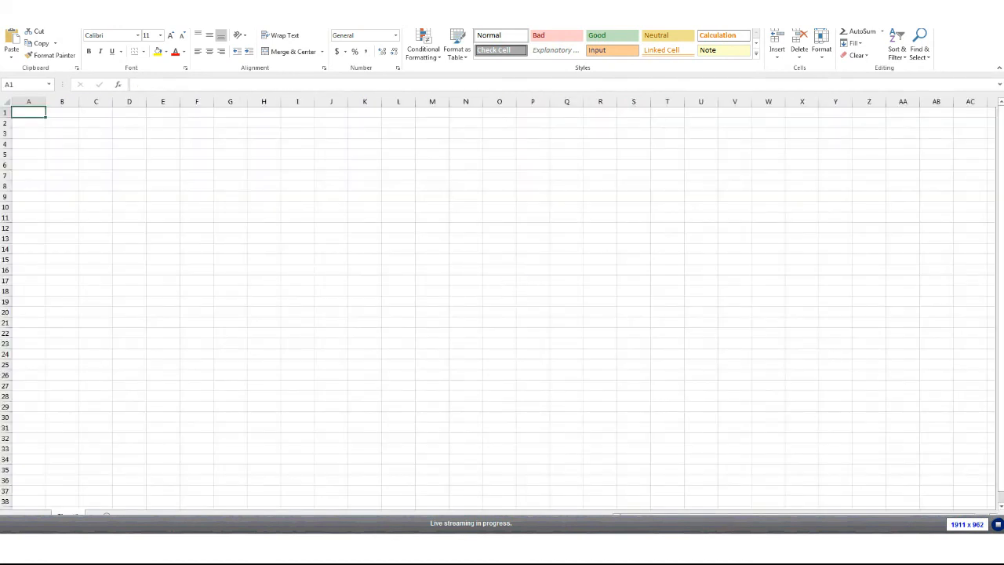
key("alt+F4")
left_click(502, 279)
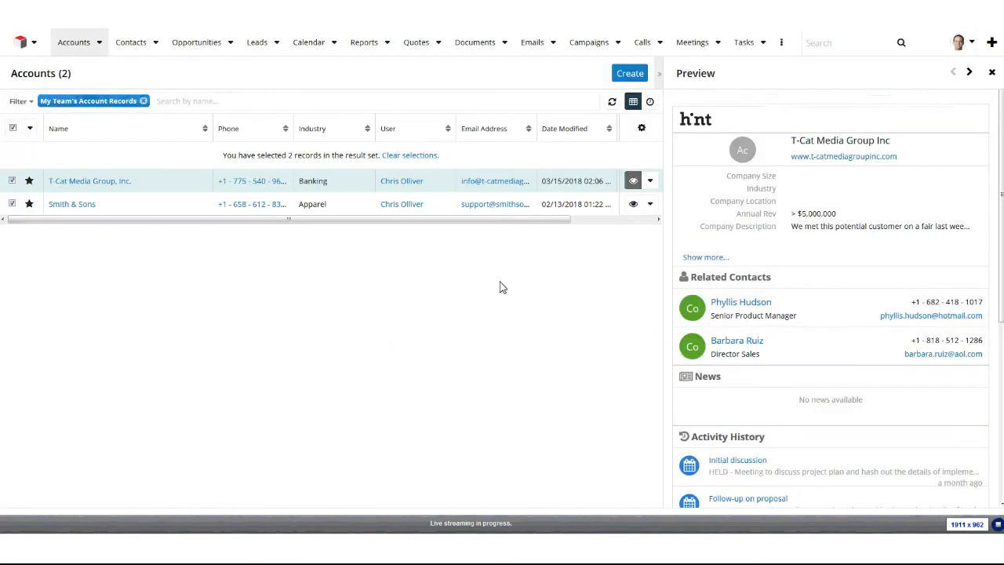
Step: Apply the saved Chemicals filter to the accounts list, view its criteria, and leave the filter editor without changes
left_click(29, 102)
left_click(45, 174)
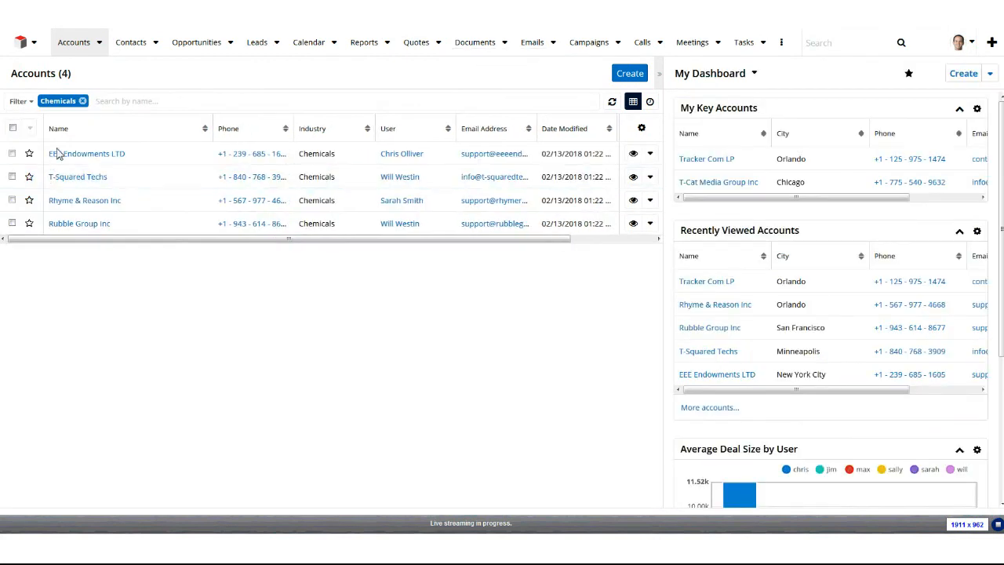
left_click(77, 104)
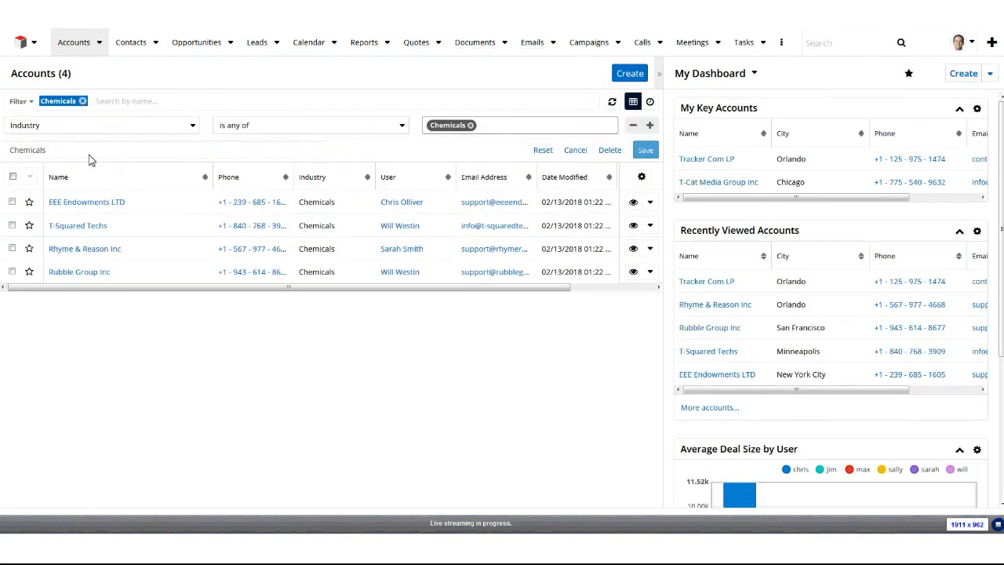
left_click(571, 152)
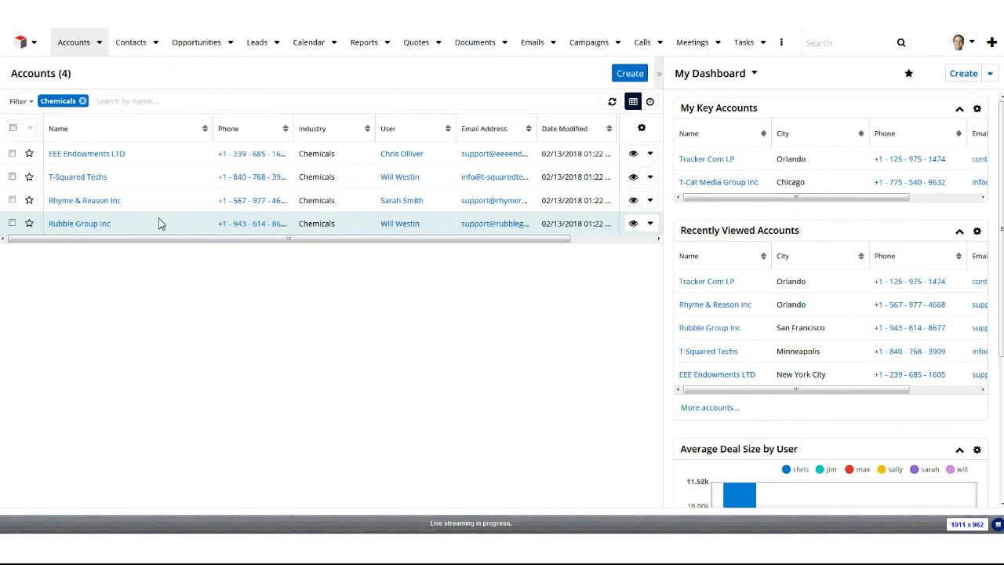